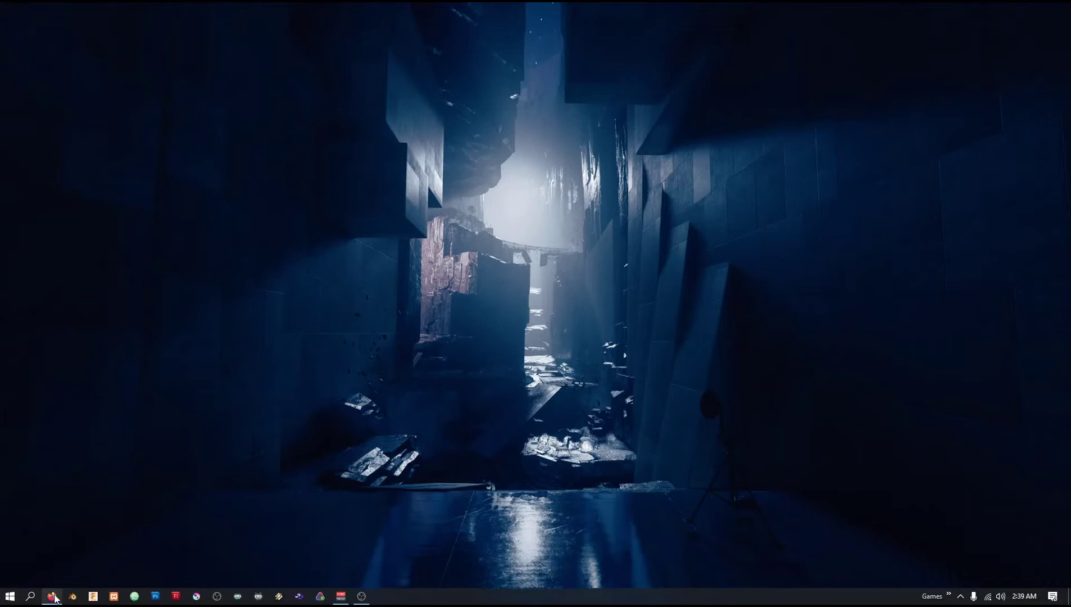
# Play the gameplay clip in Firefox, pause it at 0:16, and show the science.bmp tab
pyautogui.click(52, 595)
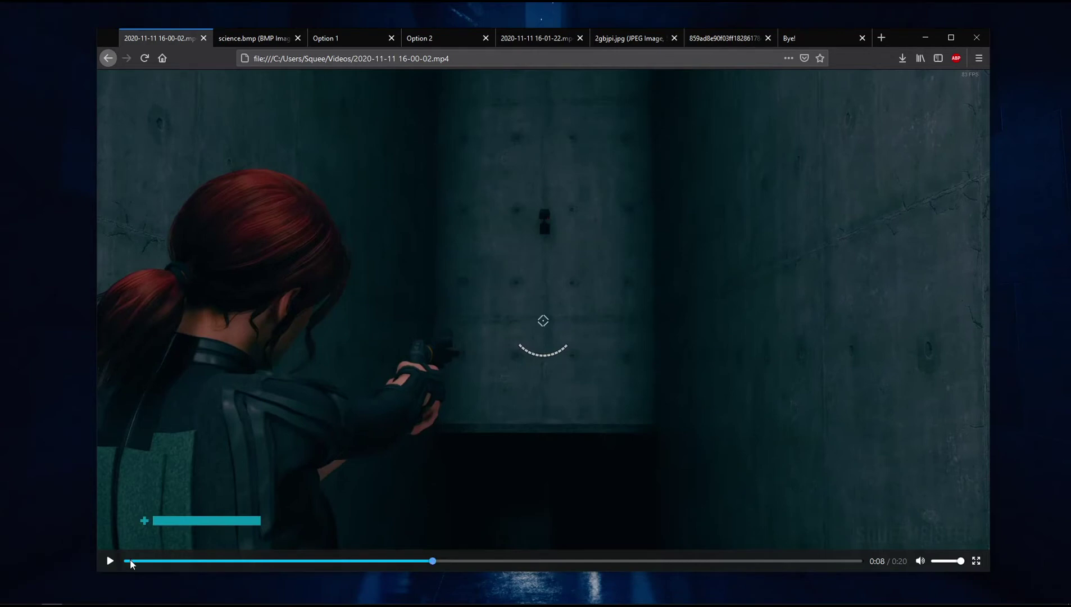
pyautogui.click(111, 560)
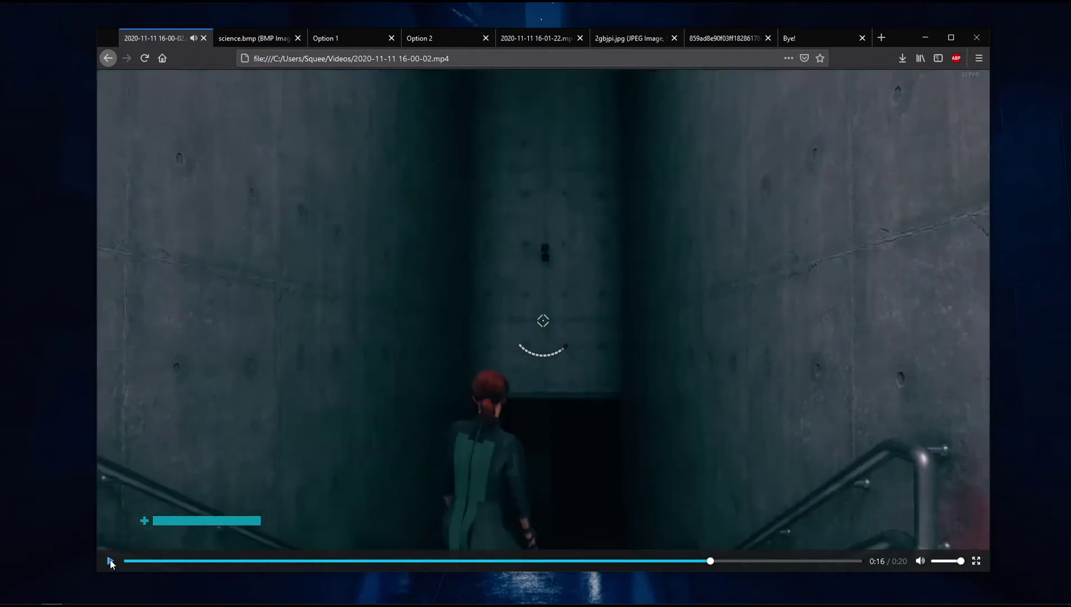
pyautogui.click(111, 562)
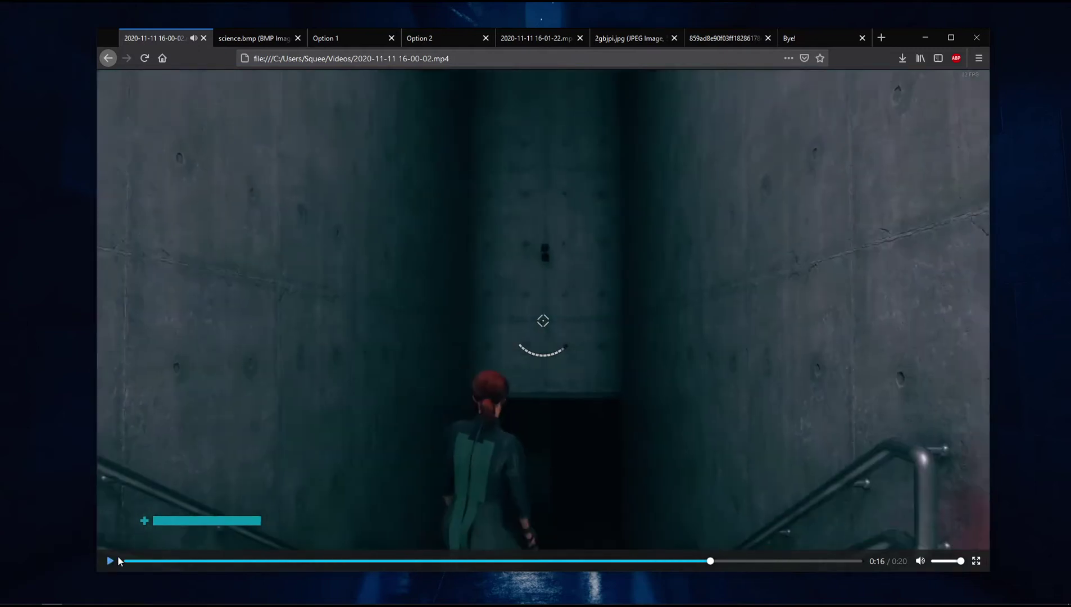
pyautogui.click(260, 44)
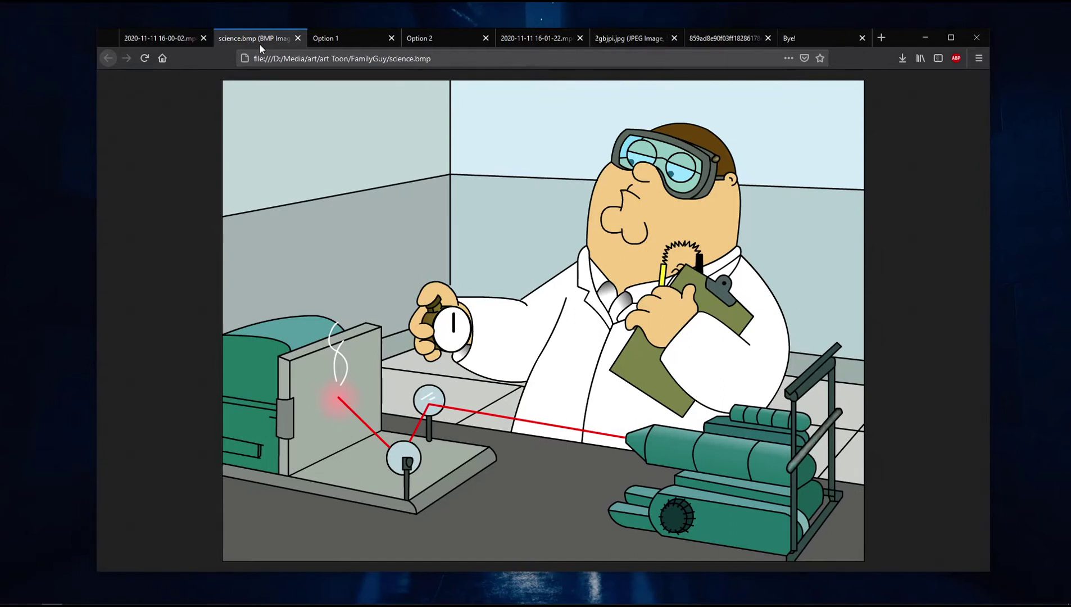
# Show the Option 1 page, then bring OBS Studio forward and nudge its window right
pyautogui.click(346, 38)
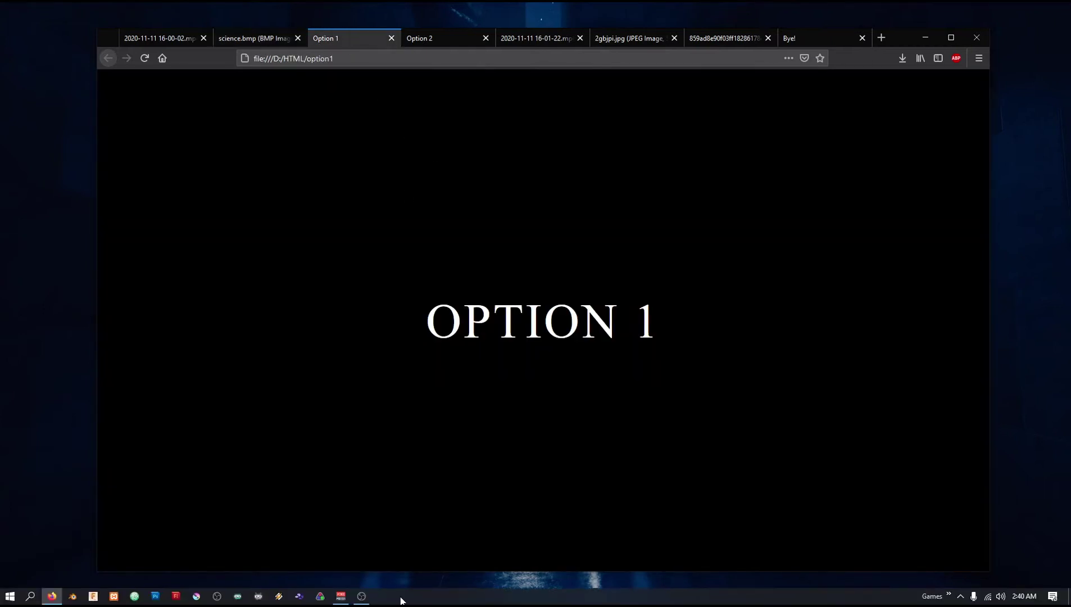
pyautogui.click(361, 595)
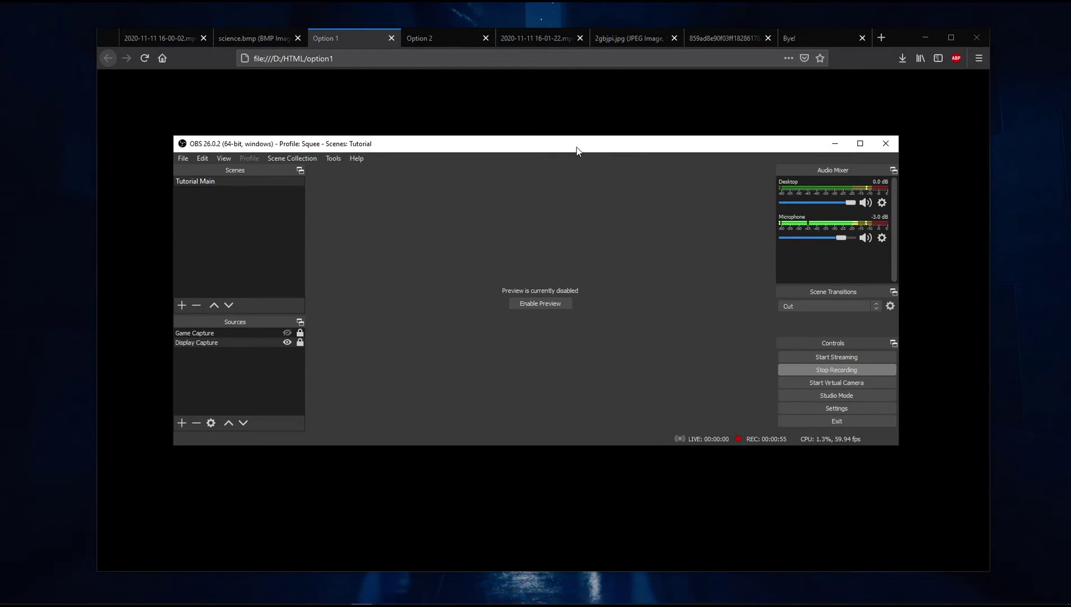
pyautogui.moveTo(577, 146); pyautogui.dragTo(586, 149)
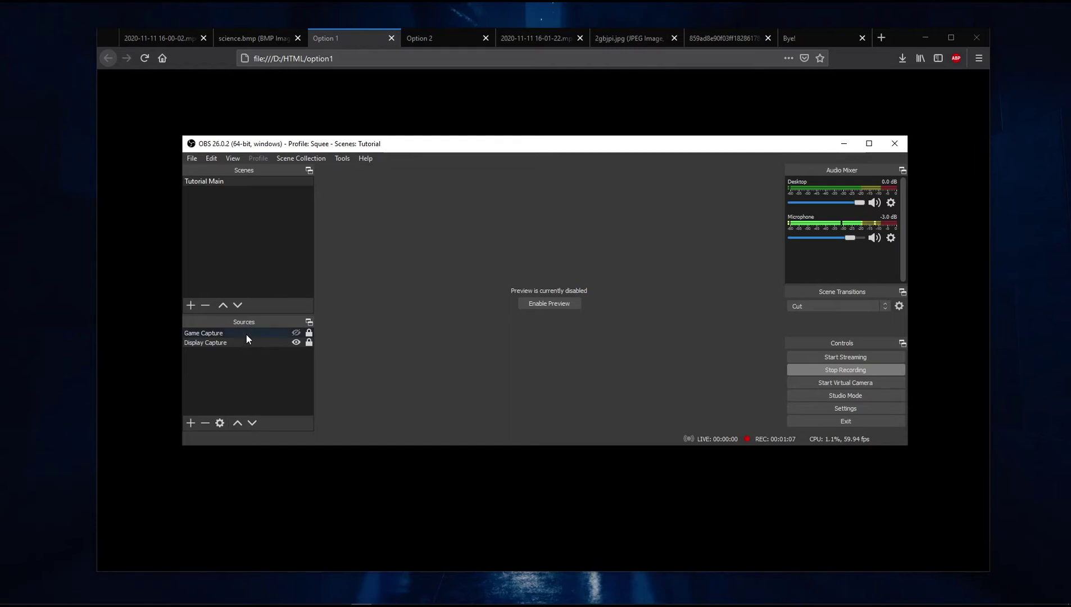
pyautogui.rightClick(245, 343)
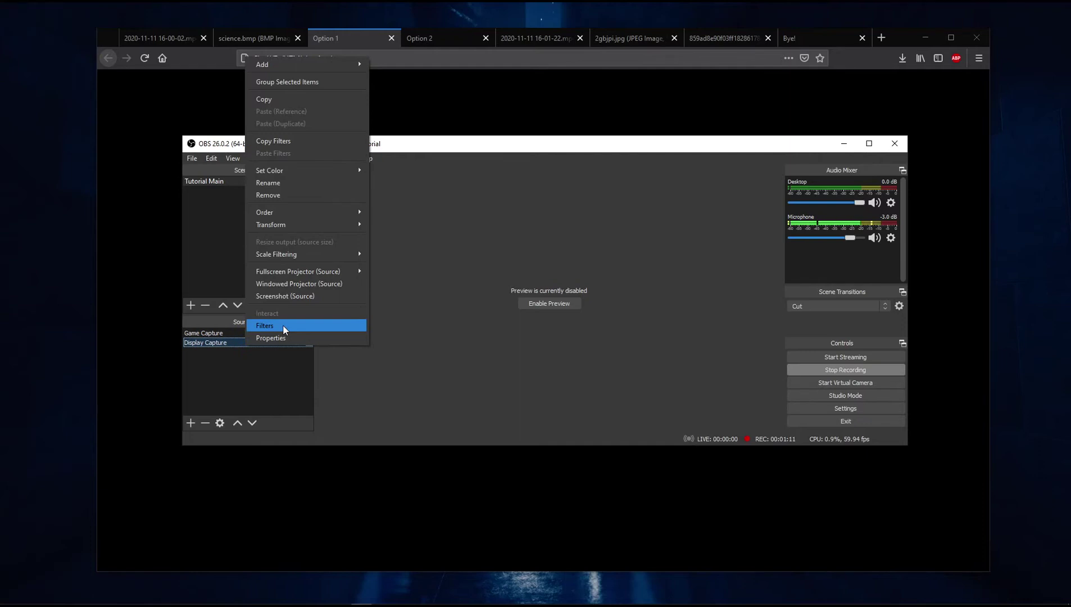
pyautogui.click(283, 324)
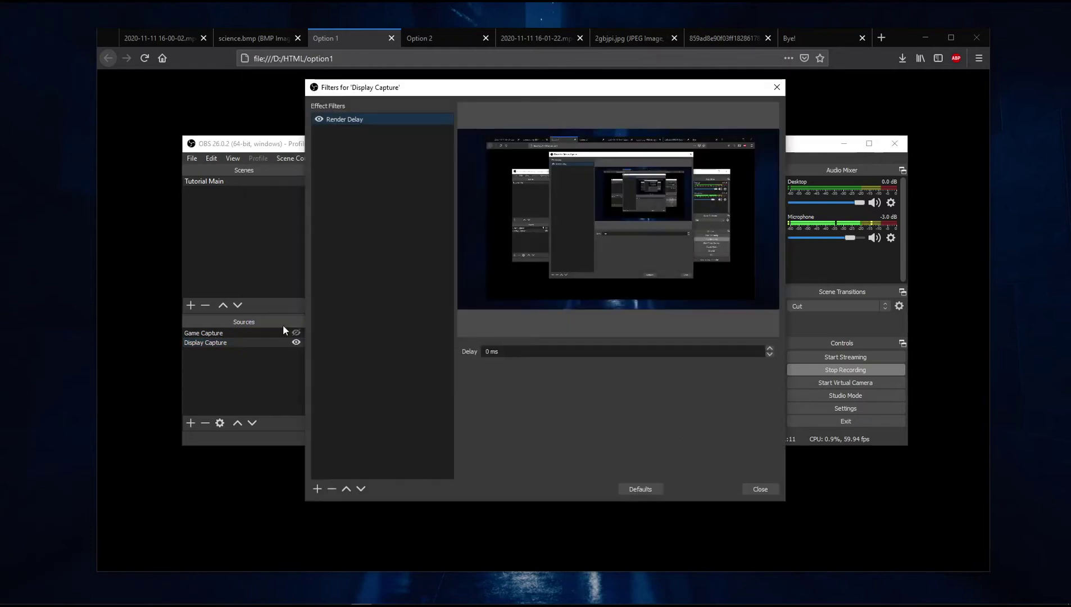
pyautogui.click(317, 489)
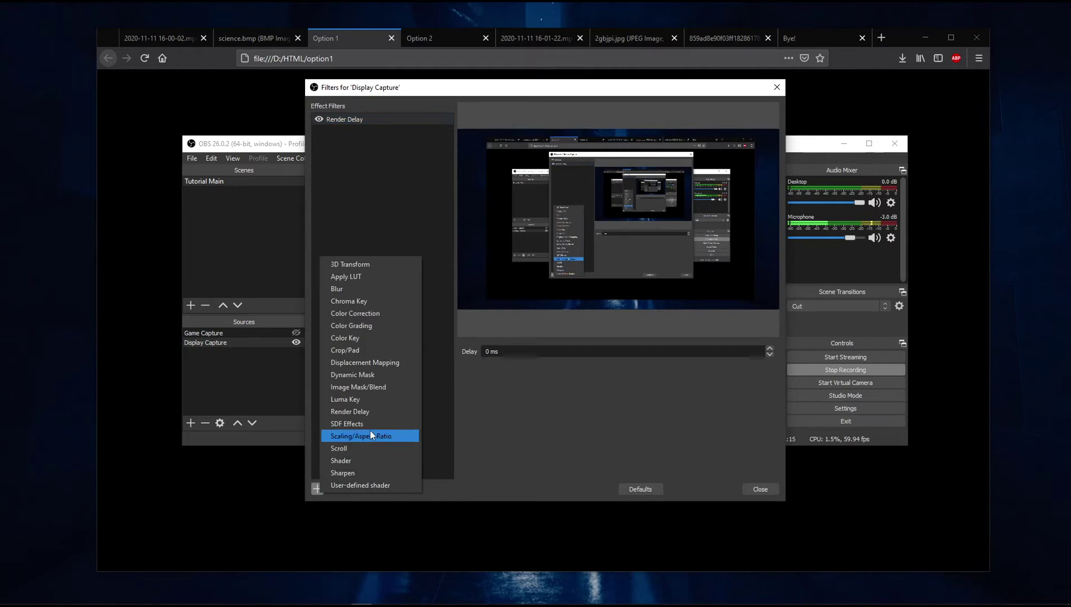
pyautogui.click(423, 92)
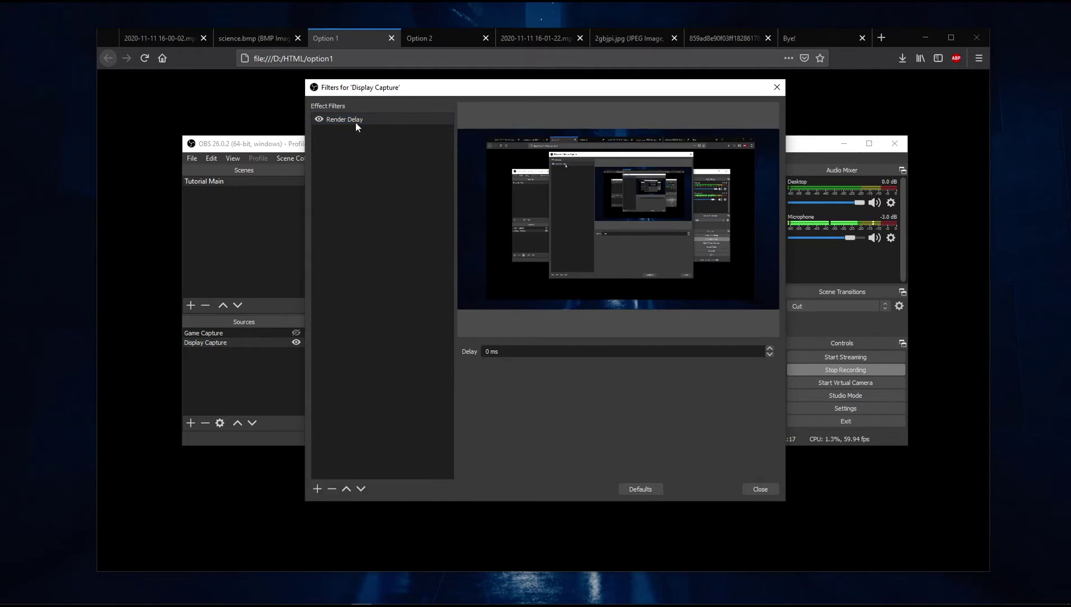
pyautogui.click(347, 121)
pyautogui.click(762, 489)
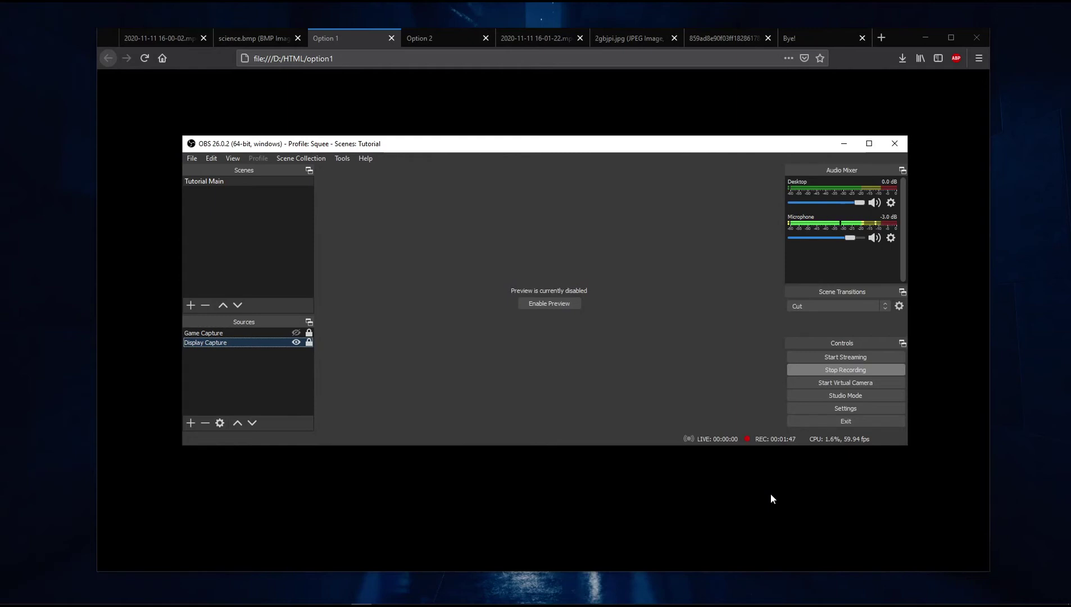
# Show the Option 2 page and bring the VoiceMeeter Banana mixer forward
pyautogui.click(427, 38)
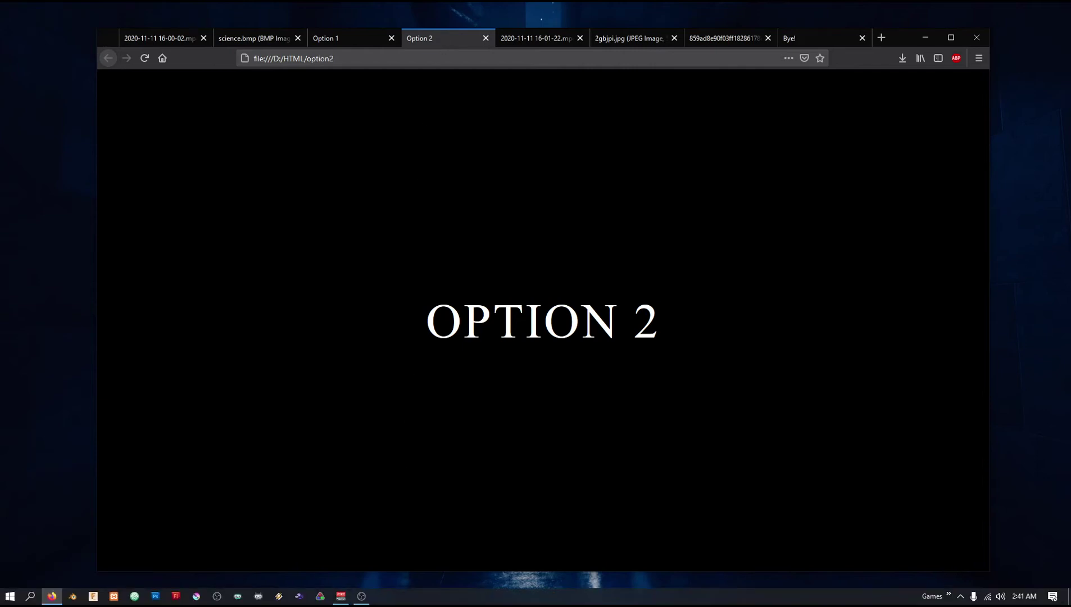
pyautogui.click(341, 595)
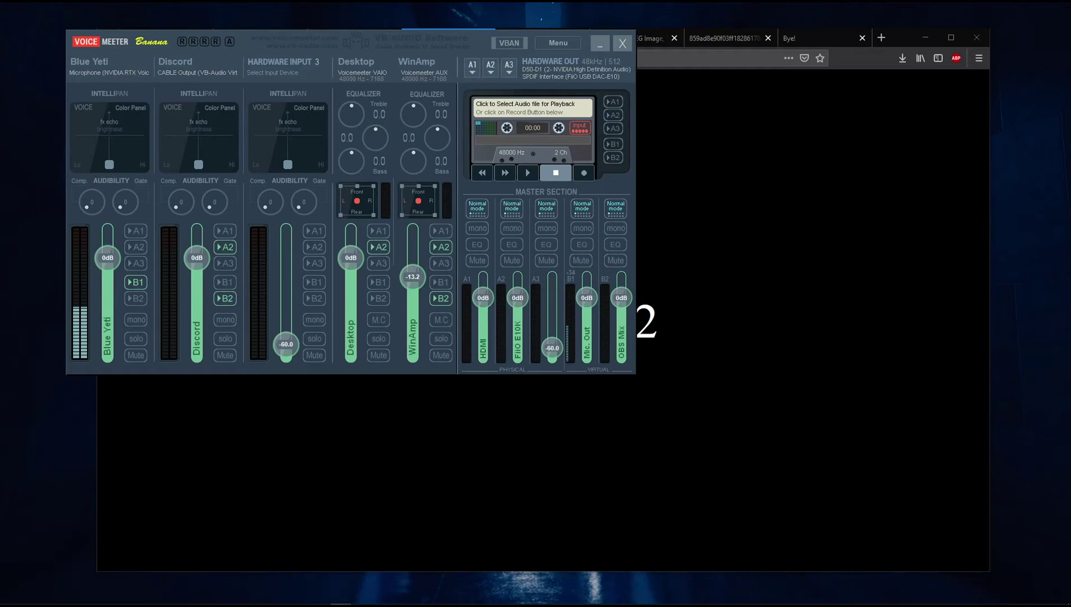
# Leave OBS's global Desktop Audio device on Disabled after trying Default, then return to VoiceMeeter
pyautogui.click(360, 596)
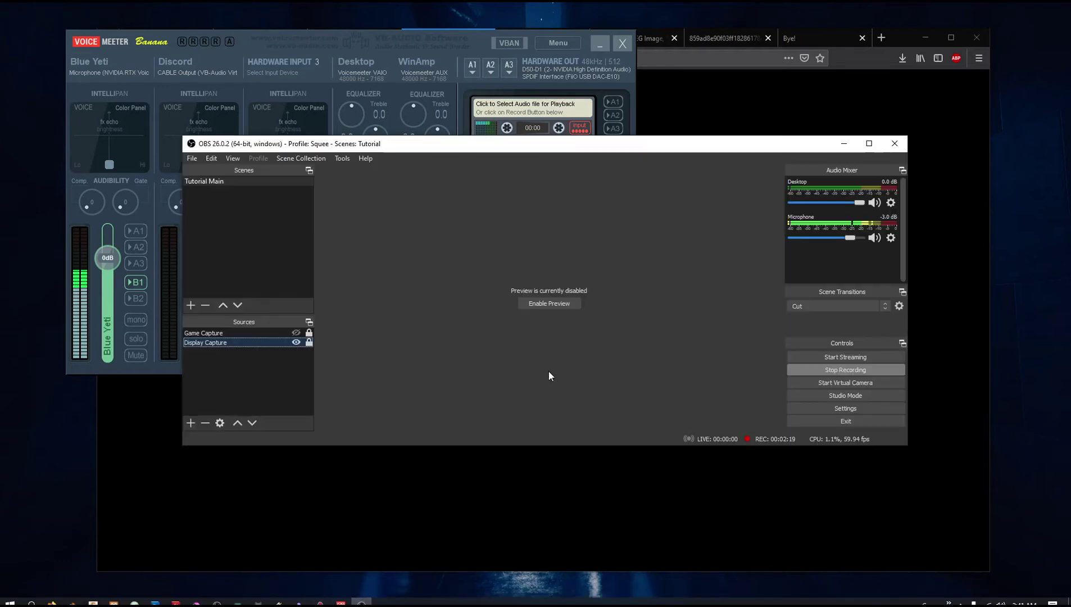
pyautogui.click(841, 408)
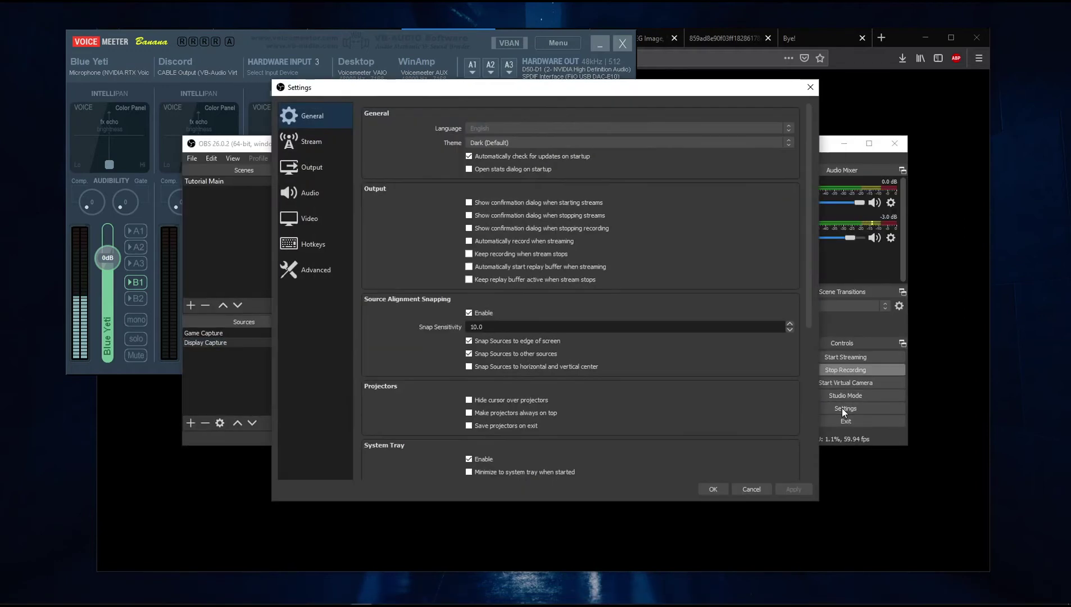
pyautogui.click(305, 191)
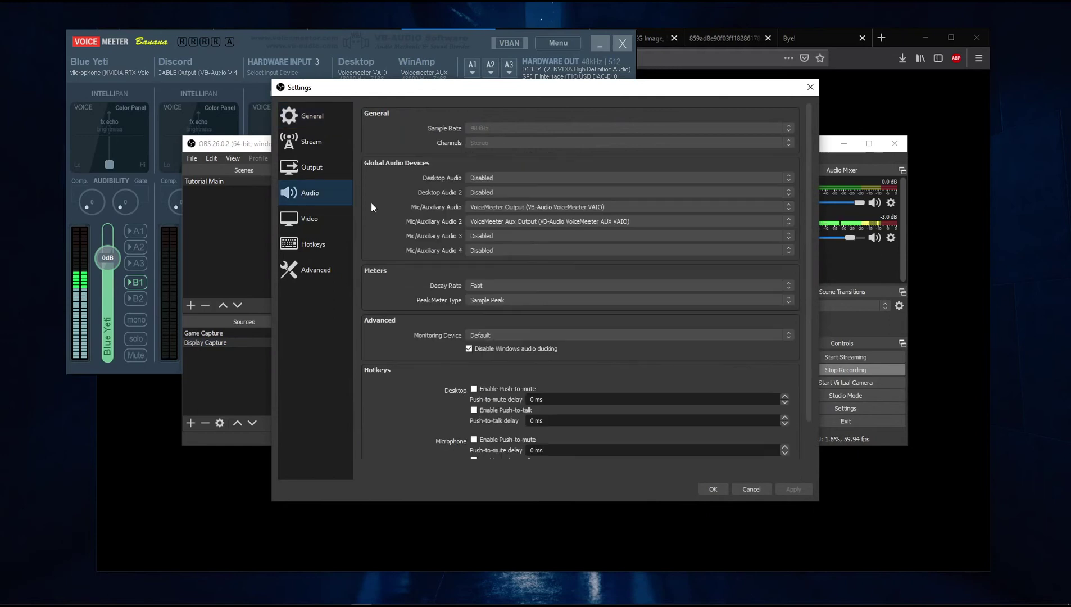
pyautogui.click(497, 177)
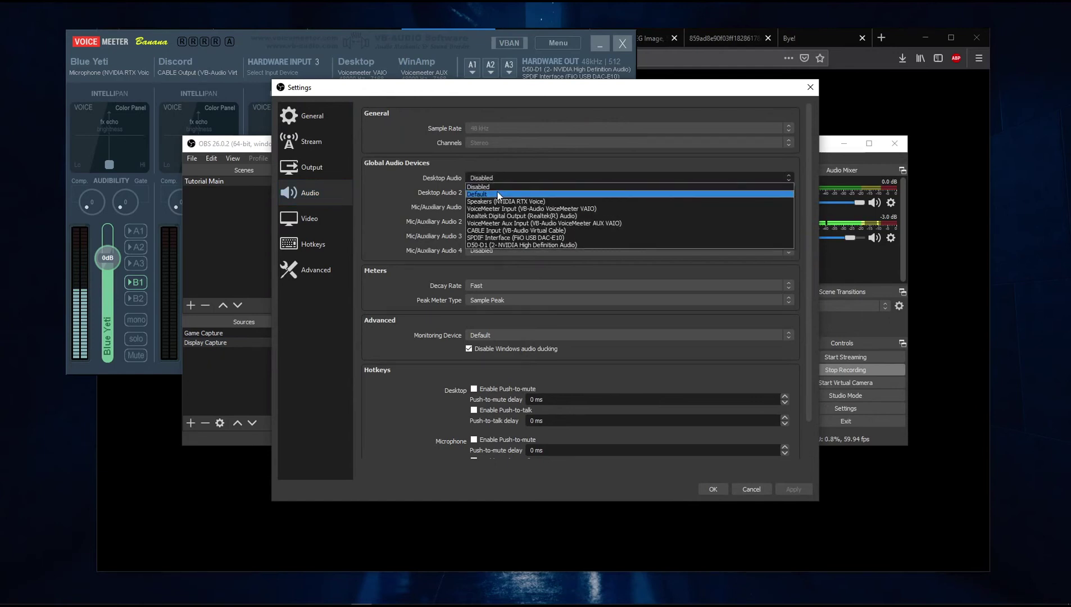
pyautogui.click(497, 192)
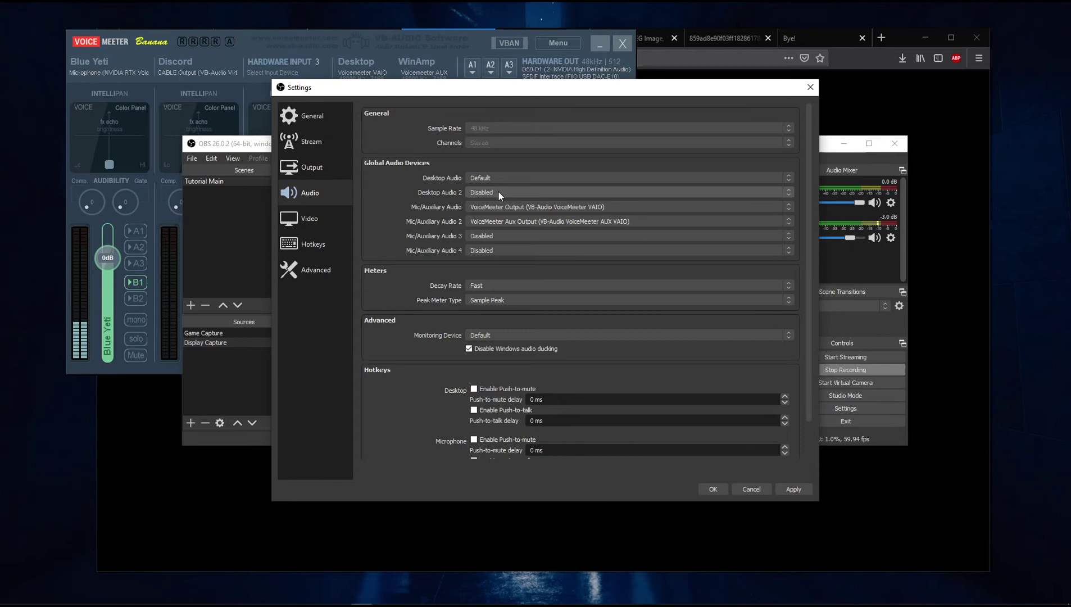
pyautogui.click(492, 177)
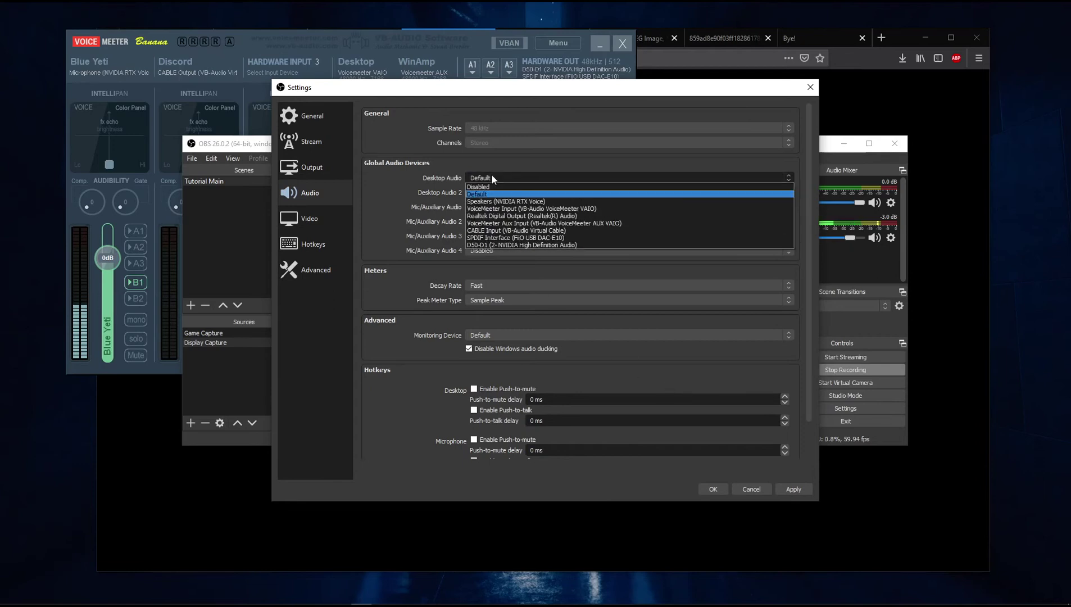
pyautogui.click(494, 186)
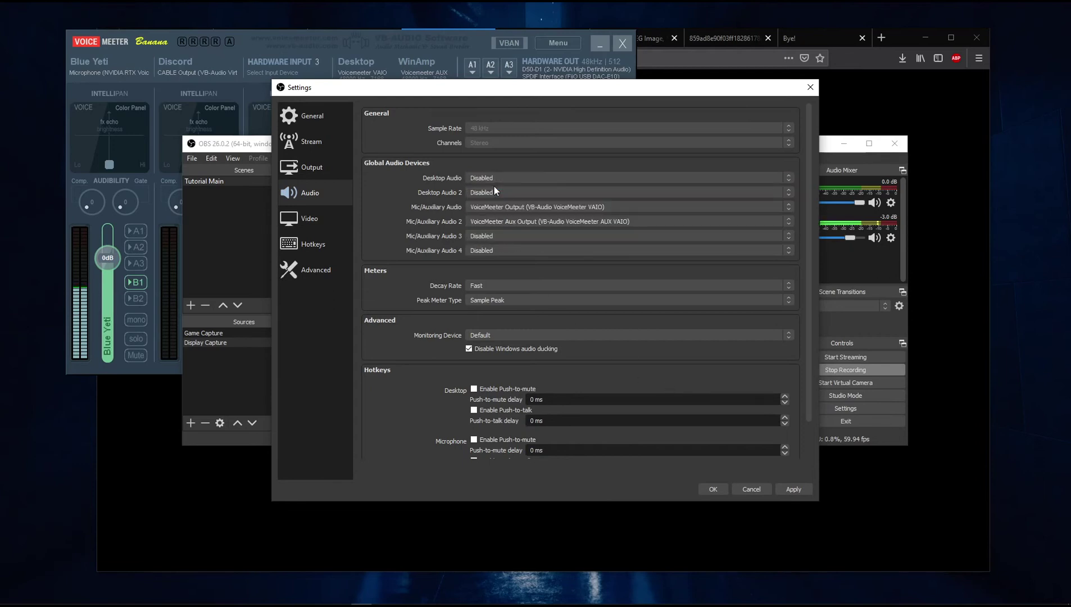
pyautogui.click(716, 489)
pyautogui.click(483, 40)
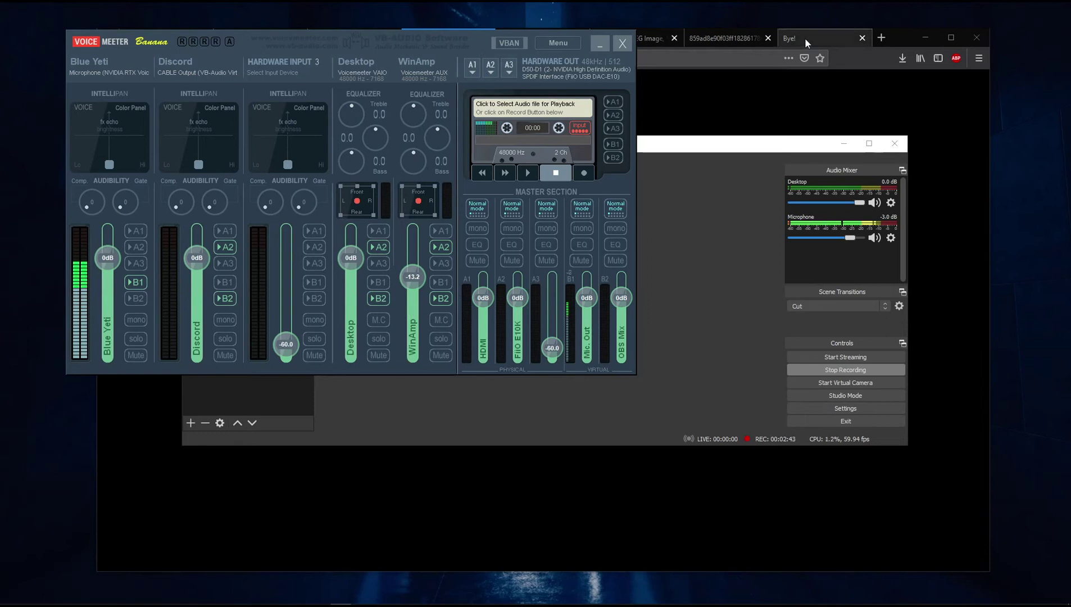
# Play and pause the recorded mp4 test clip to check sync, then show 2gbjpi.jpg
pyautogui.click(692, 101)
pyautogui.click(539, 38)
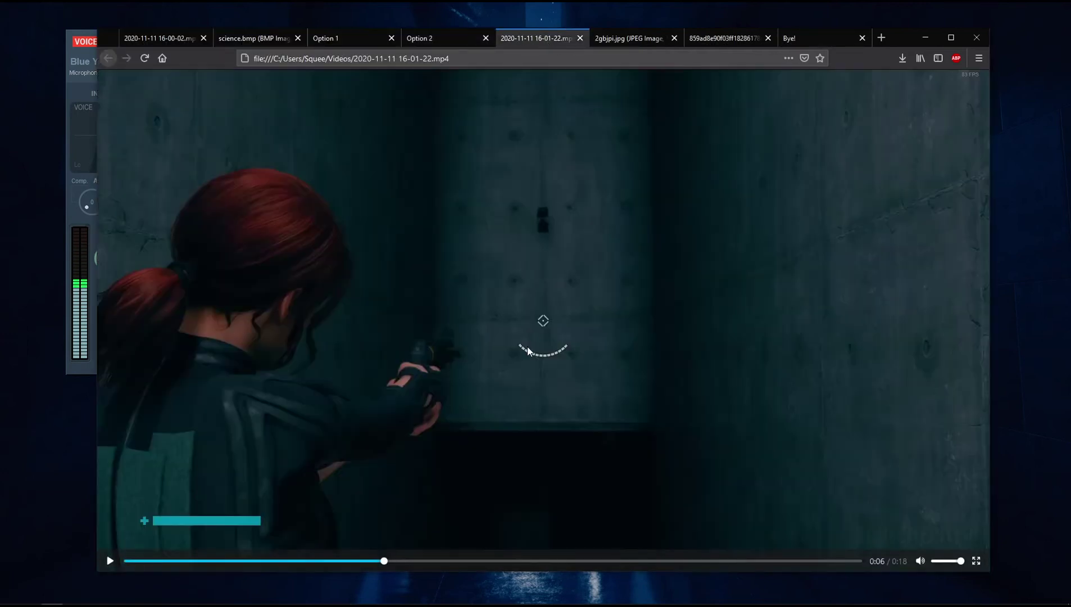
pyautogui.click(110, 562)
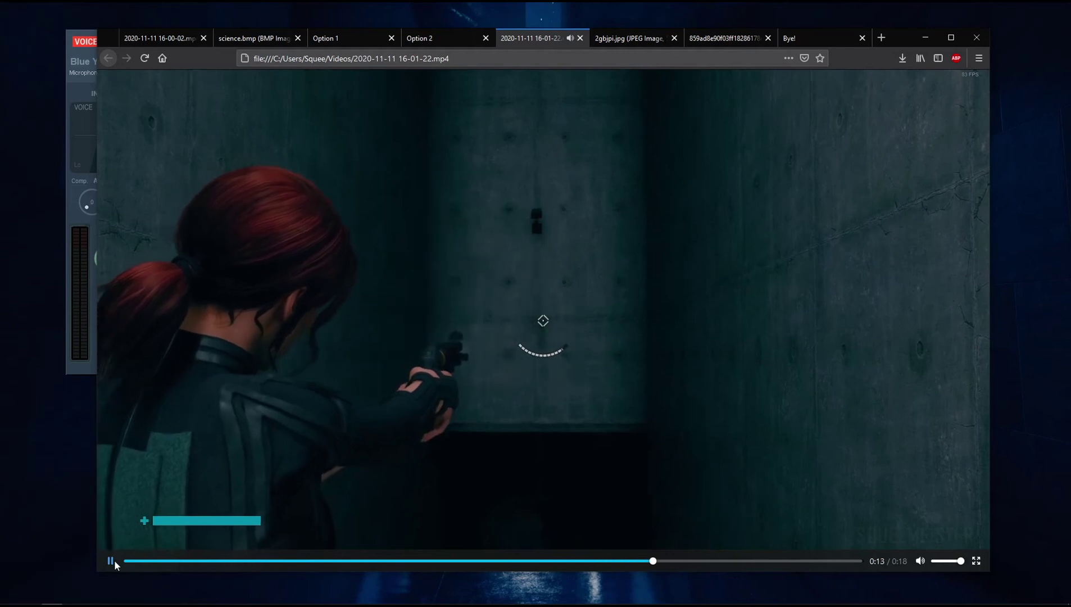
pyautogui.click(114, 559)
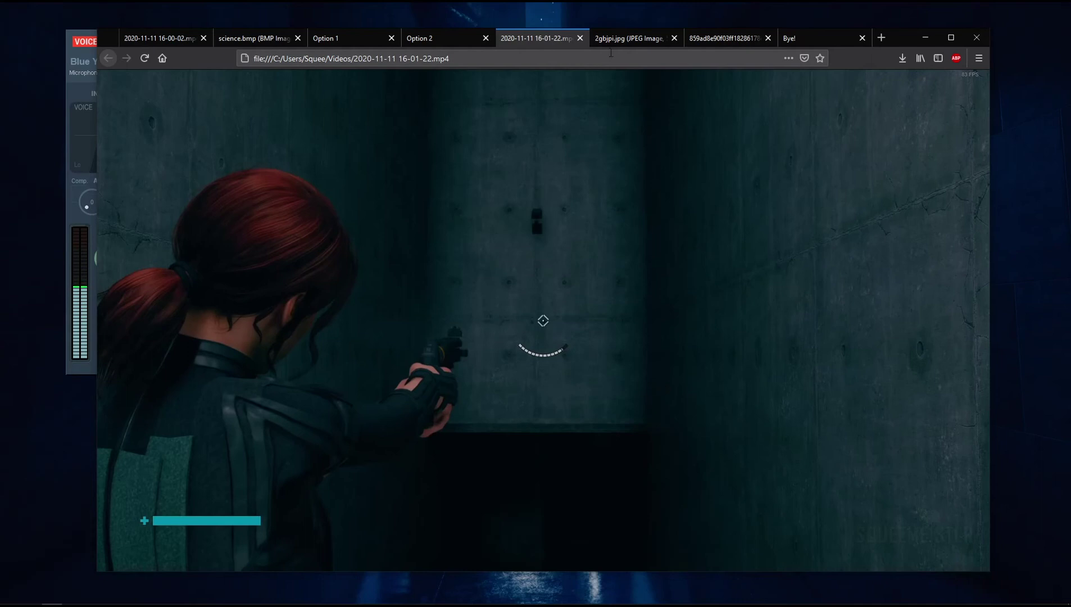
pyautogui.click(631, 37)
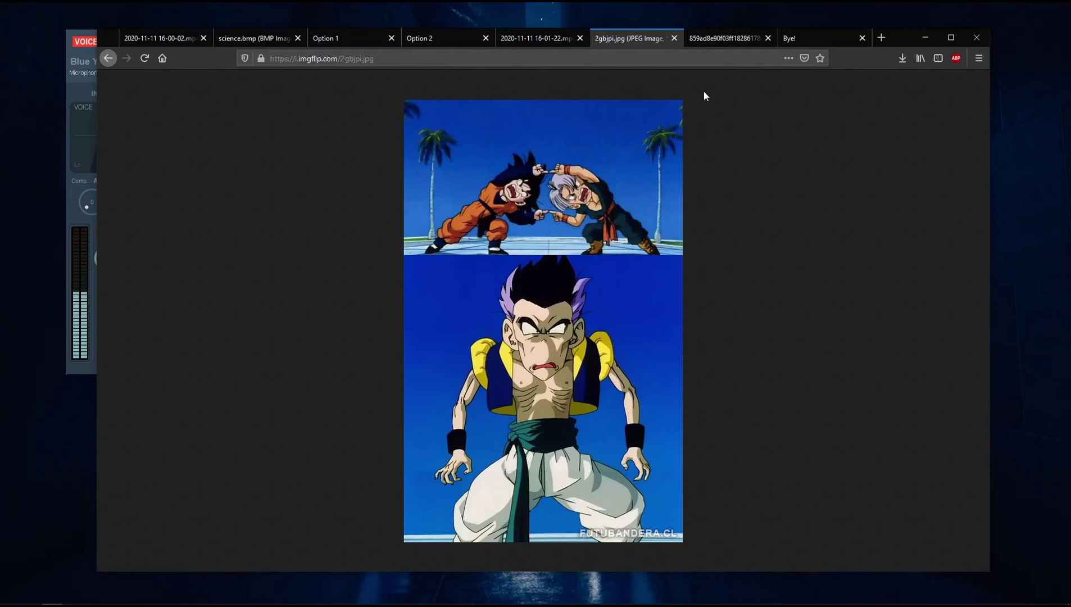
# Bring OBS Studio, with its audio mixer meters, in front of Firefox
pyautogui.click(361, 595)
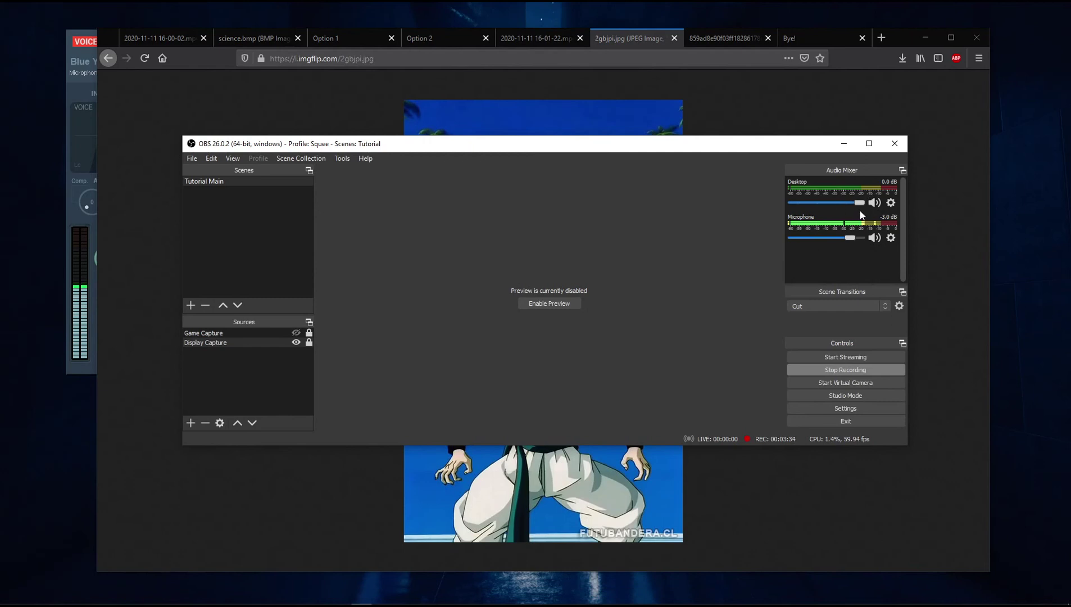
# Give the Desktop audio source a 250 ms sync offset in Advanced Audio Properties
pyautogui.rightClick(822, 250)
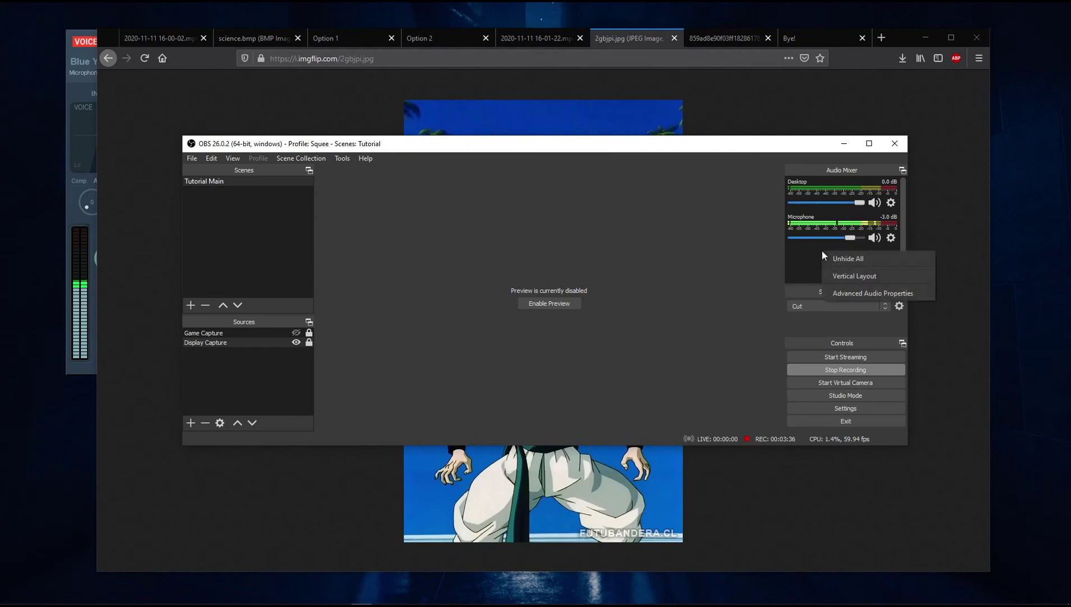
pyautogui.click(870, 295)
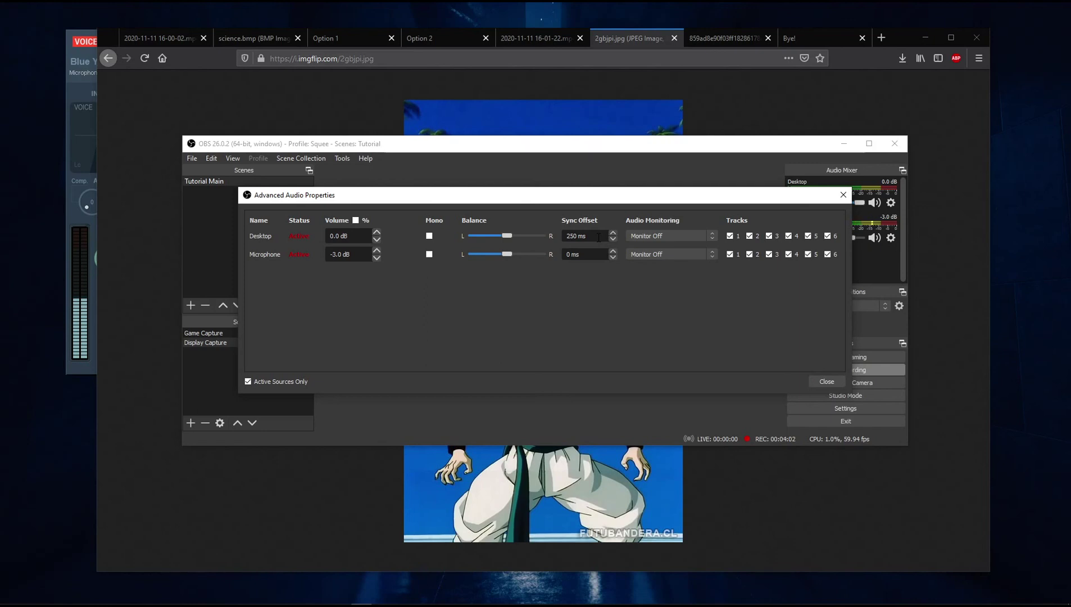
pyautogui.click(835, 376)
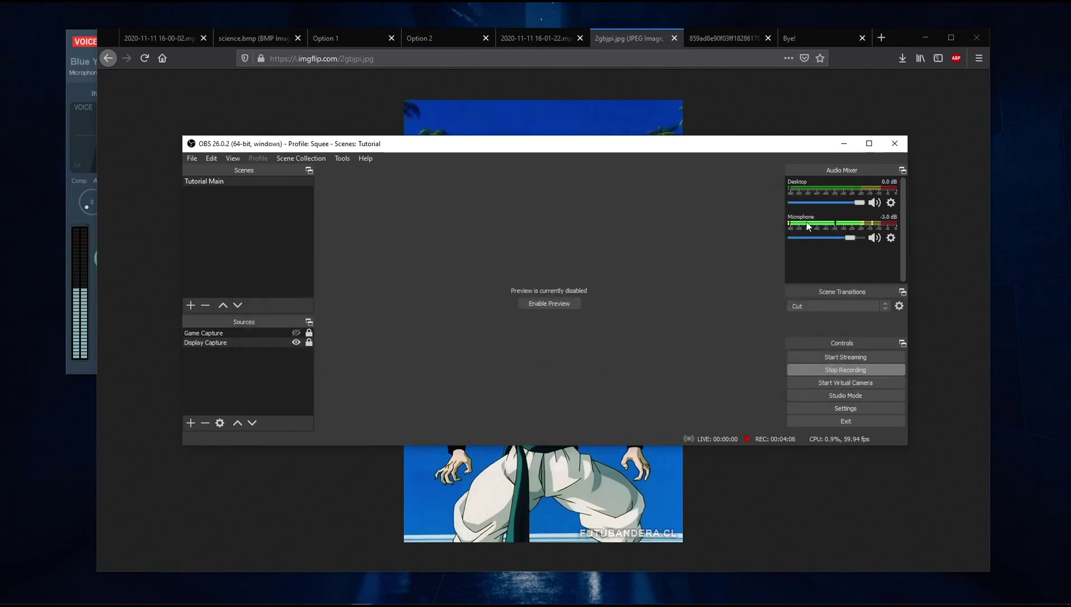
# Pass the pinimg street photo tab and show the Bye! 'See you next time' page
pyautogui.click(716, 38)
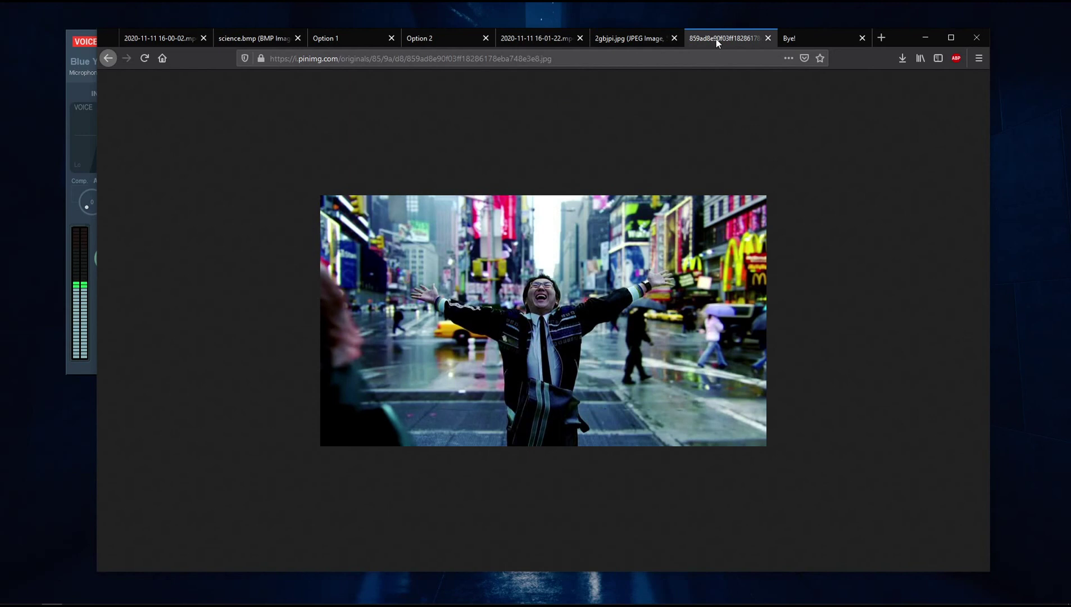
pyautogui.click(803, 38)
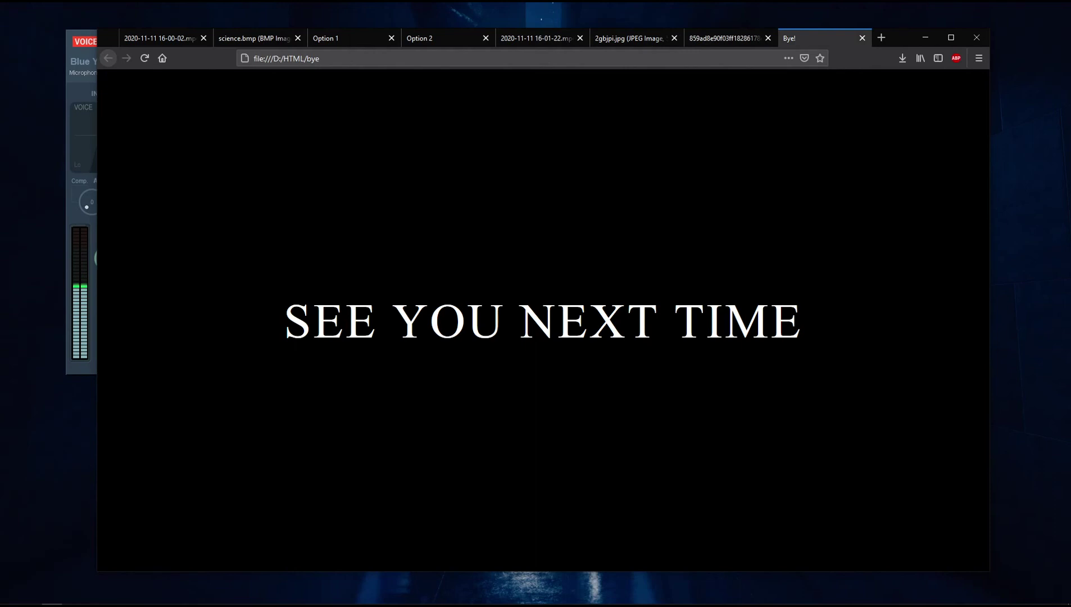